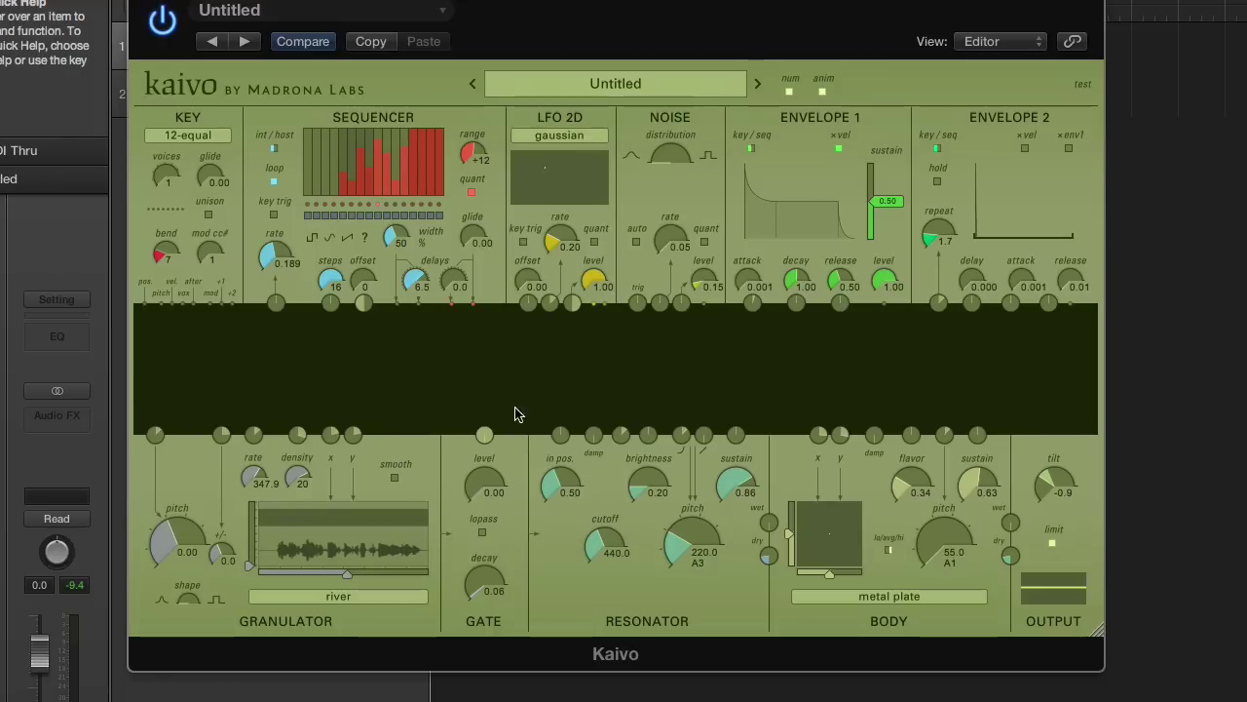
Enlarge the Kaivo panel, drag from the LFO 2D output, and move the window up-left
left_click_drag(1096, 632, 1138, 688)
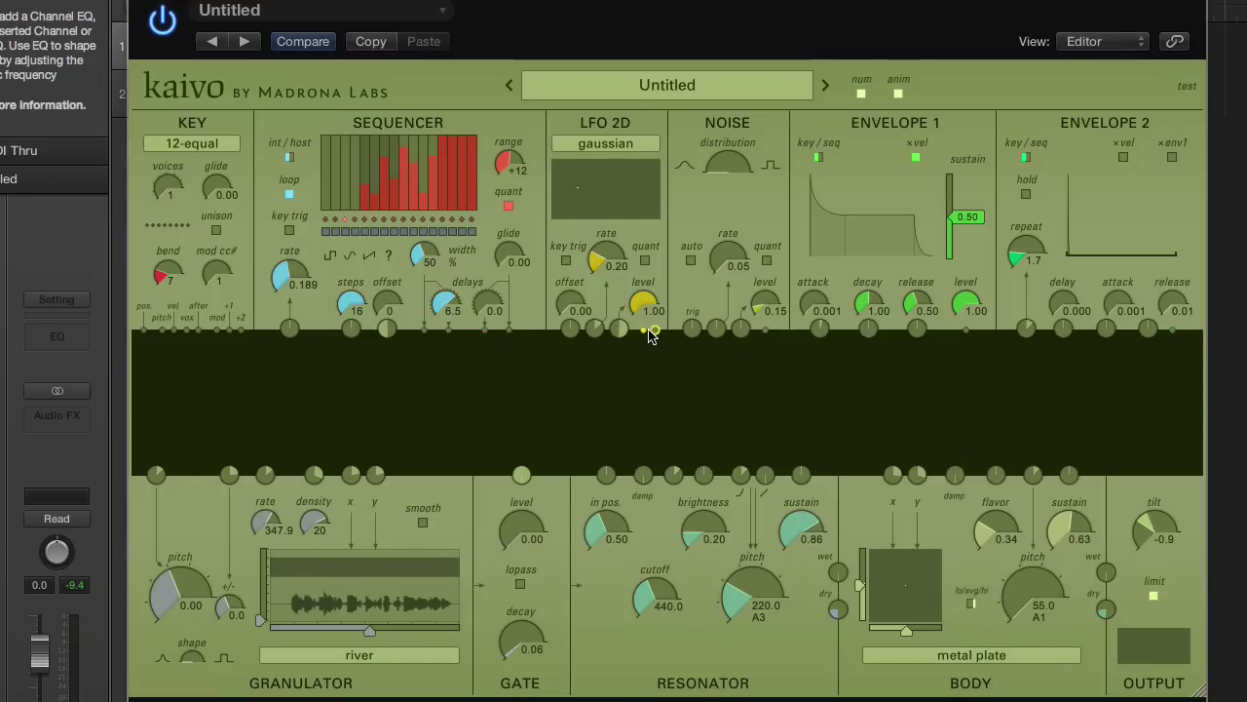
left_click_drag(644, 332, 555, 418)
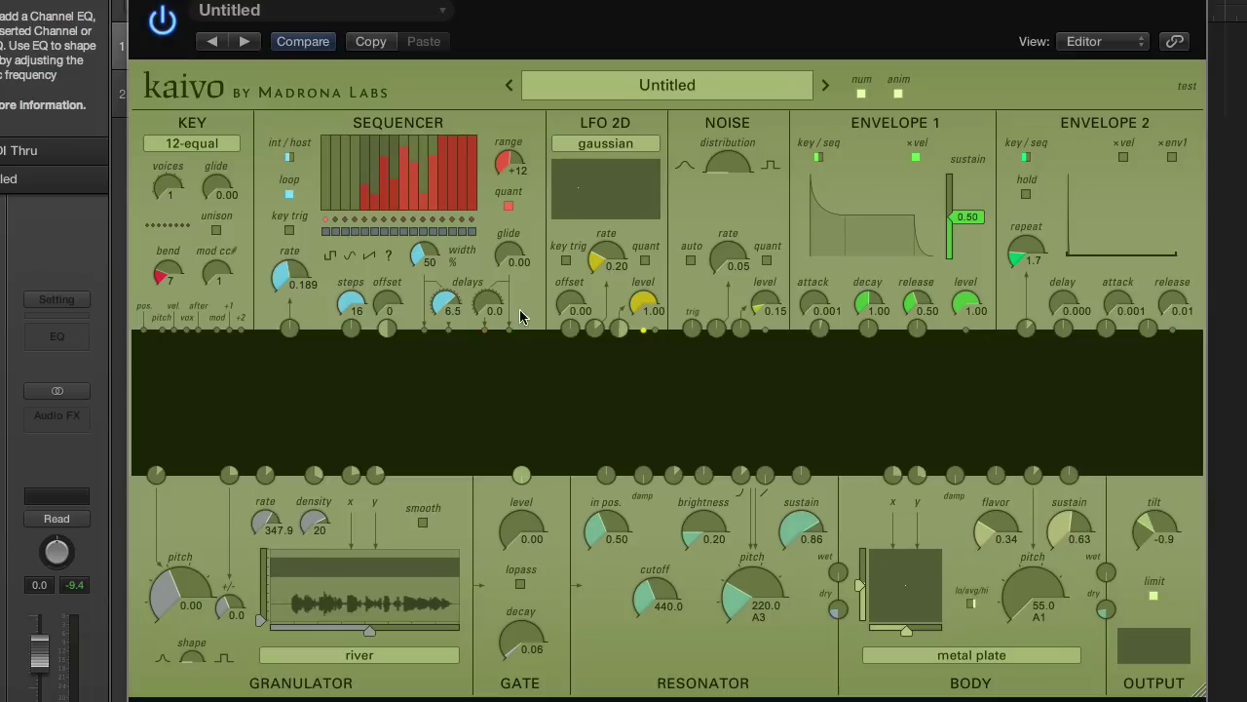
left_click_drag(797, 3, 743, 0)
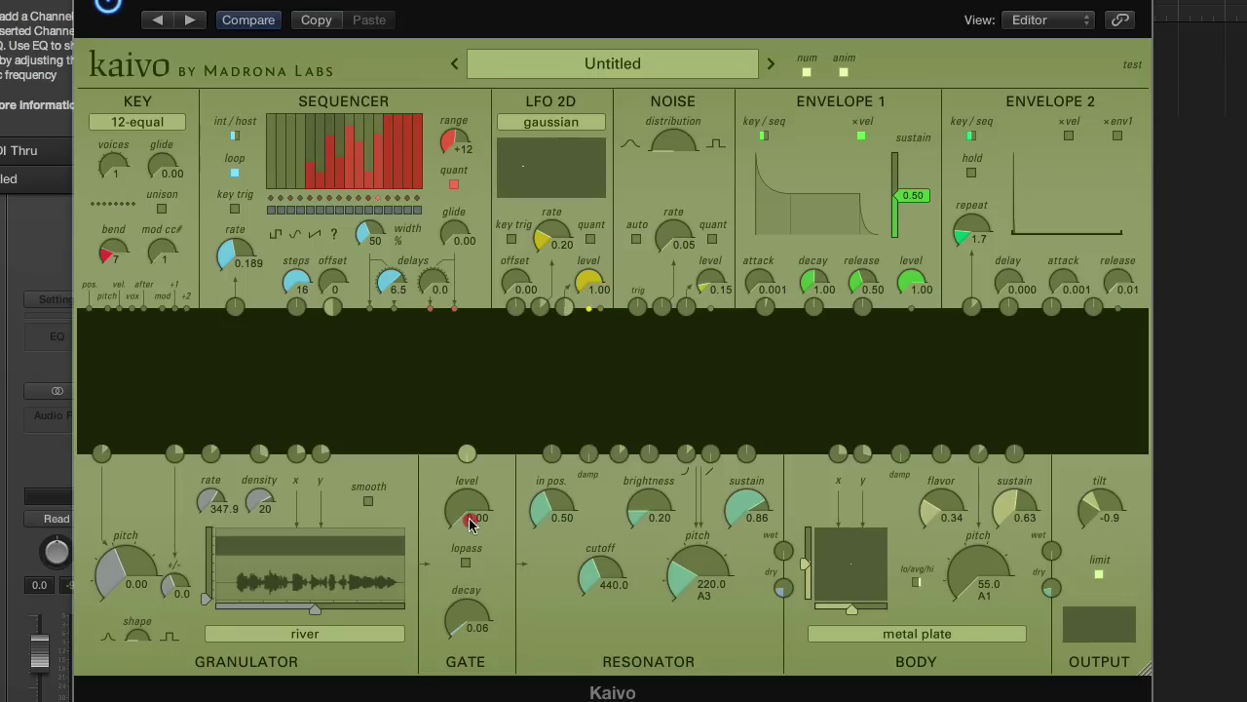
Set the Gate level to about 0.46 and cable Noise output into the Granulator rate input
left_click_drag(471, 524, 473, 461)
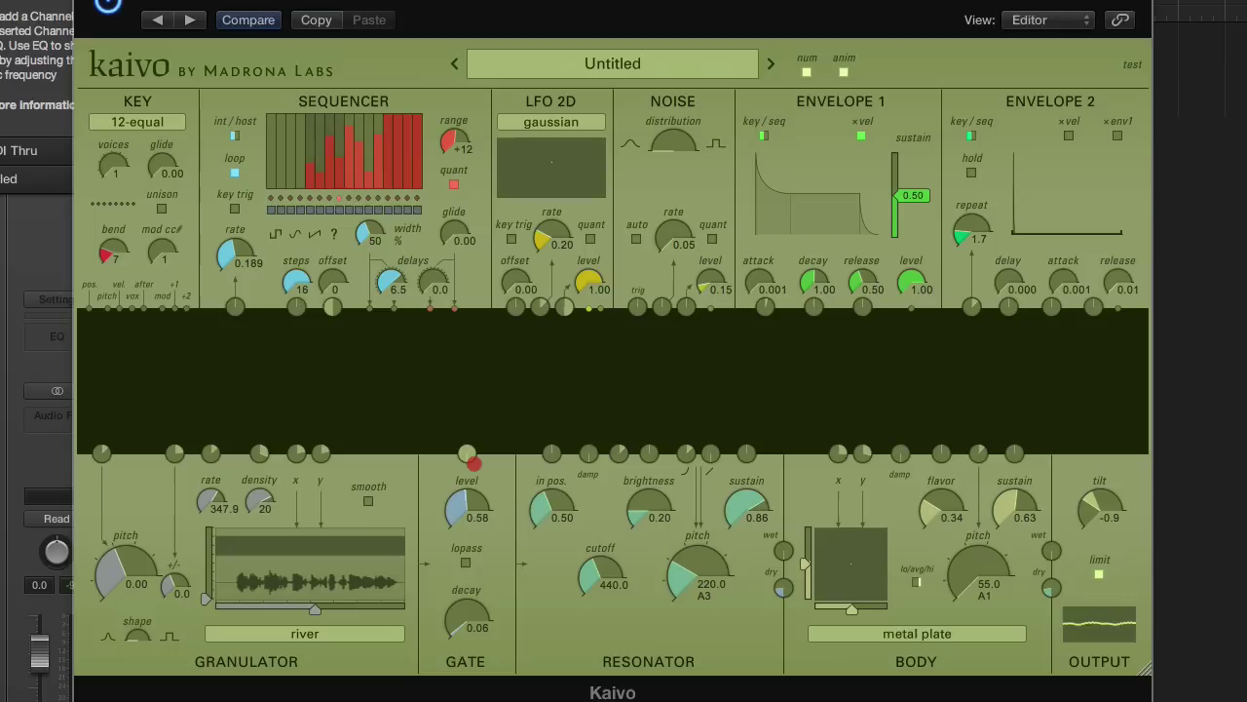
mouse_move(473, 464)
left_mouse_down()
mouse_move(474, 526)
mouse_move(474, 480)
left_mouse_up()
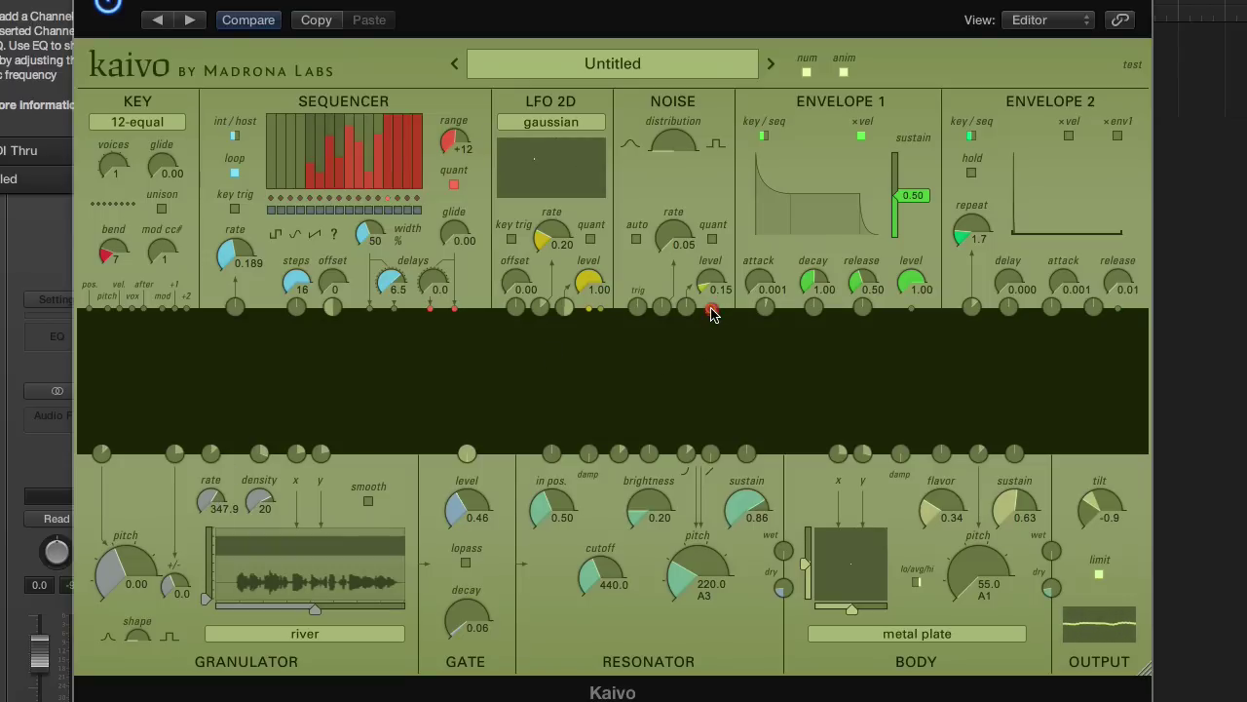
left_click_drag(712, 310, 212, 454)
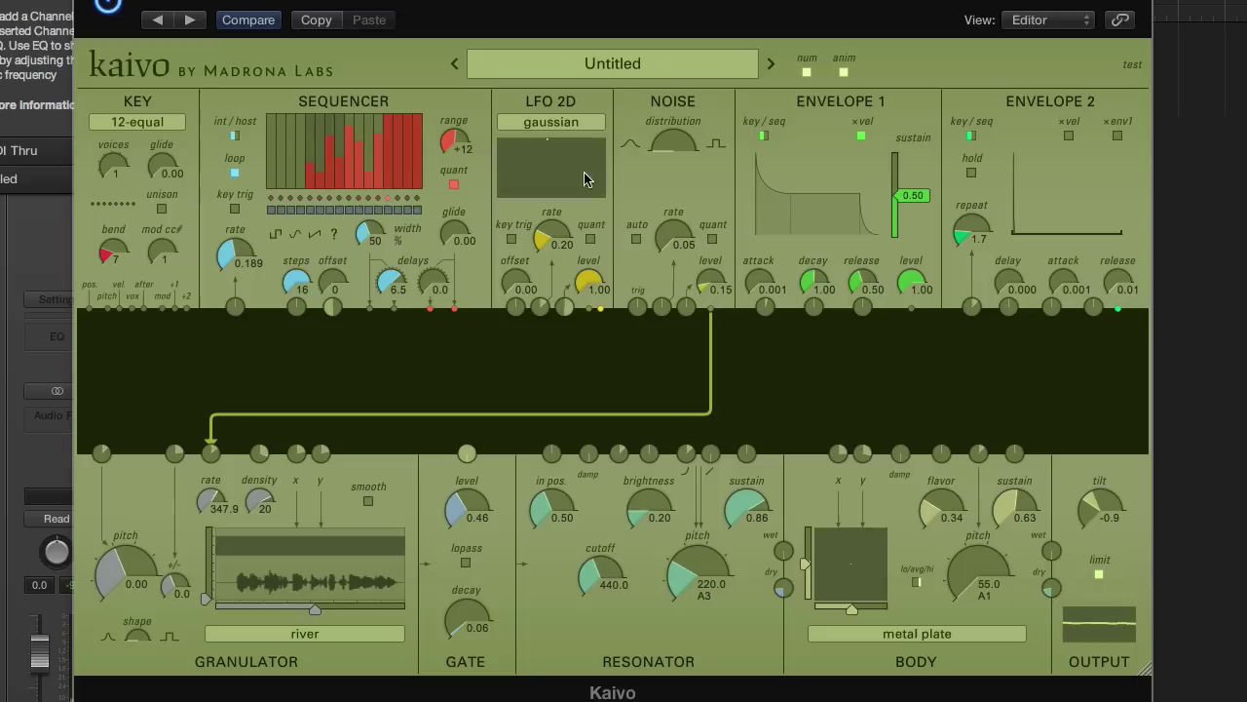
Cable the LFO 2D output into the Granulator x input and trim the Gate level
left_click_drag(600, 310, 516, 361)
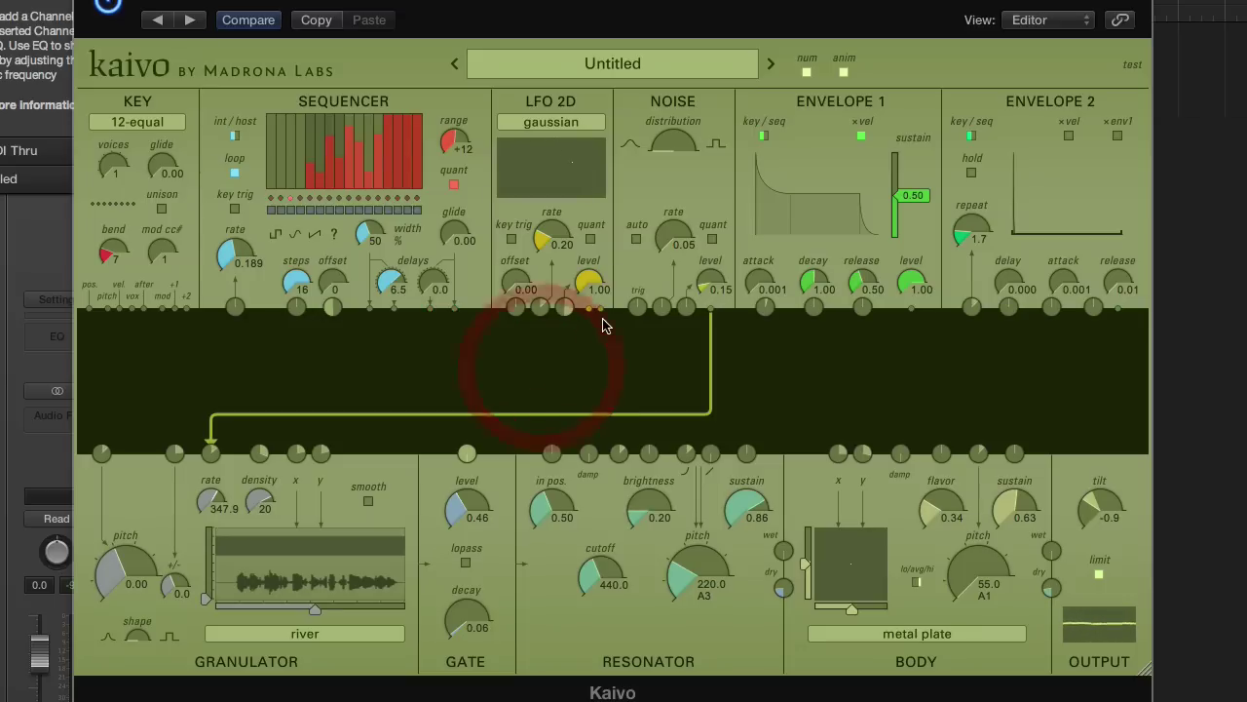
left_click_drag(600, 310, 575, 365)
left_click_drag(588, 310, 297, 452)
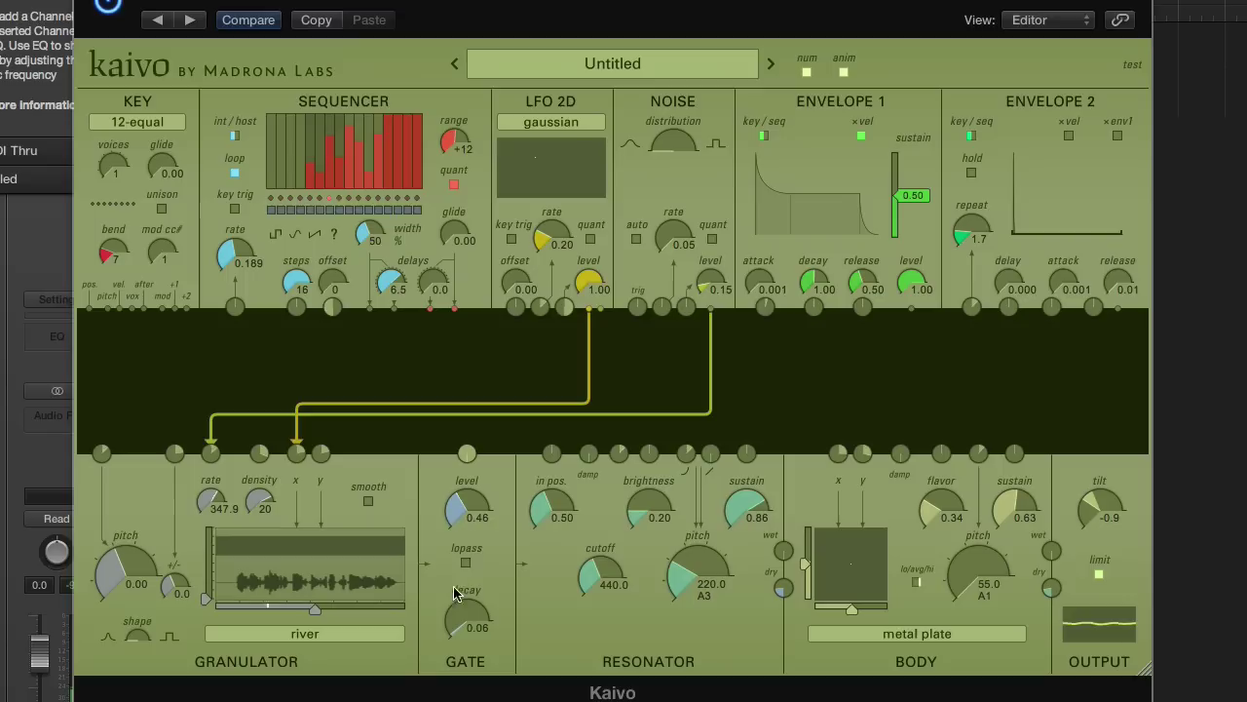
left_click_drag(473, 515, 474, 609)
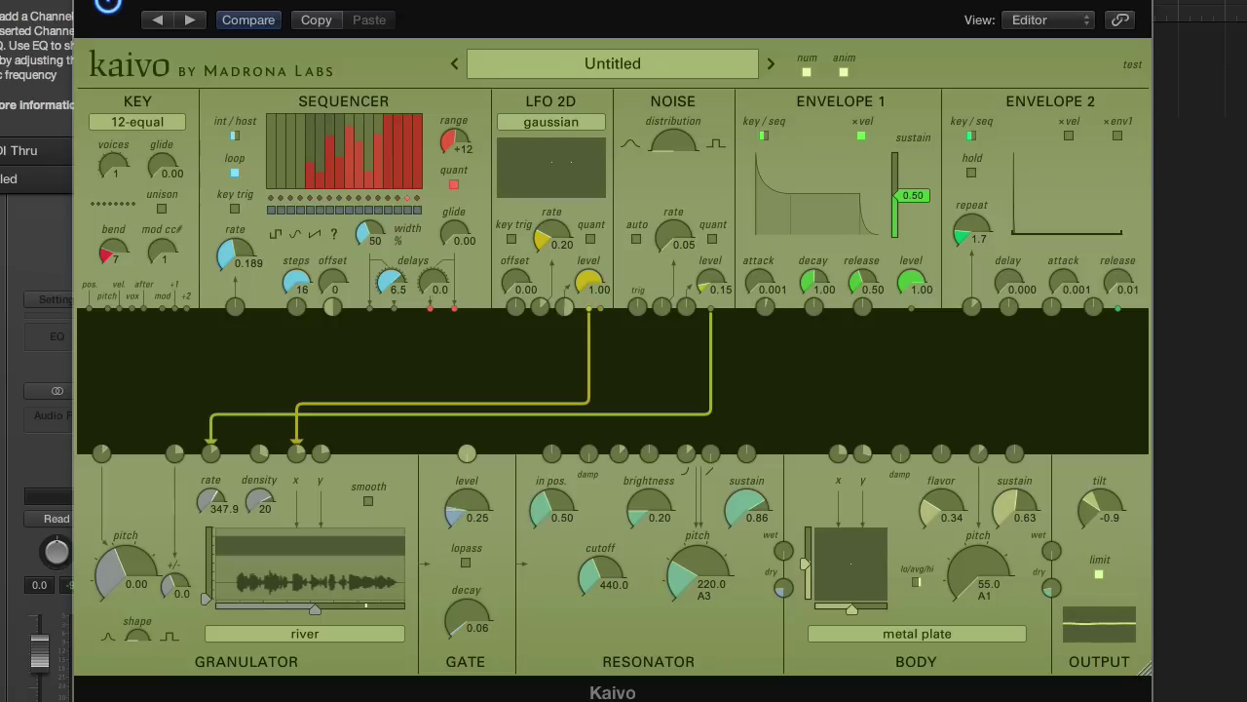
left_click_drag(471, 606, 468, 595)
mouse_move(474, 512)
left_mouse_down()
mouse_move(482, 535)
mouse_move(484, 520)
left_mouse_up()
Cable LFO 2D into the Granulator y input and set the Gate level to 0.11
left_click_drag(600, 310, 321, 451)
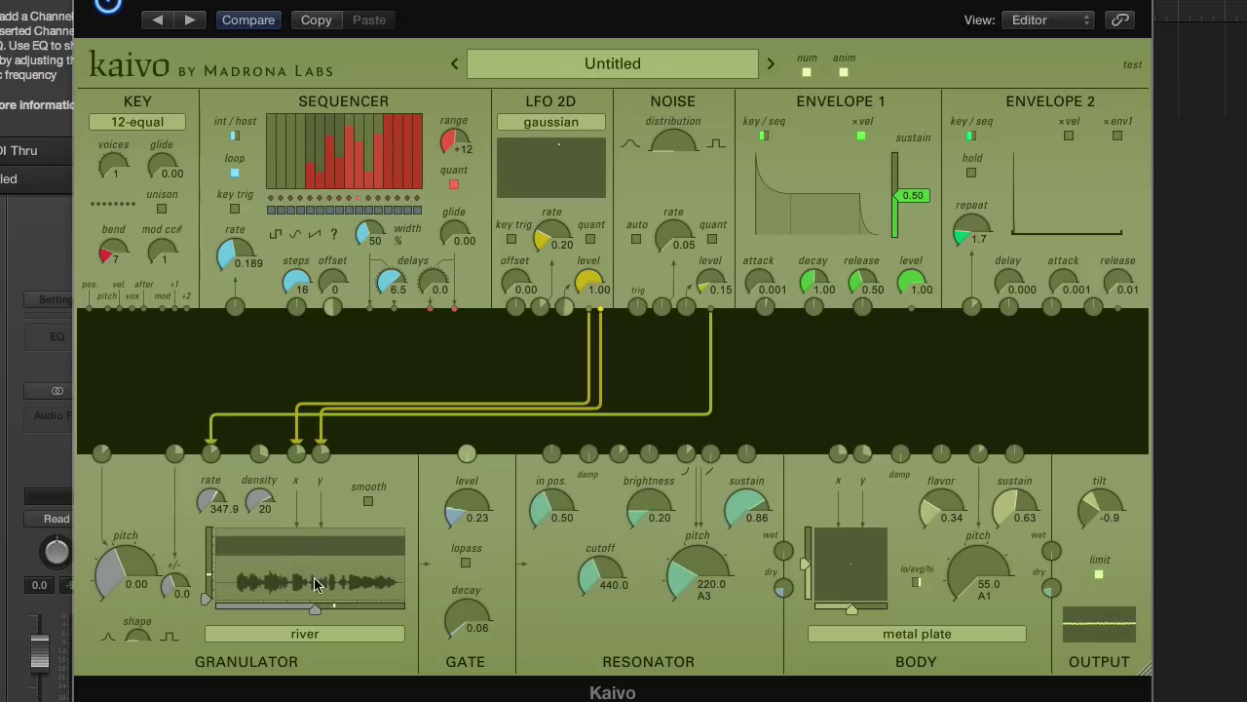
left_click(321, 434)
left_click(354, 612)
left_click(322, 453)
left_click_drag(485, 520, 445, 683)
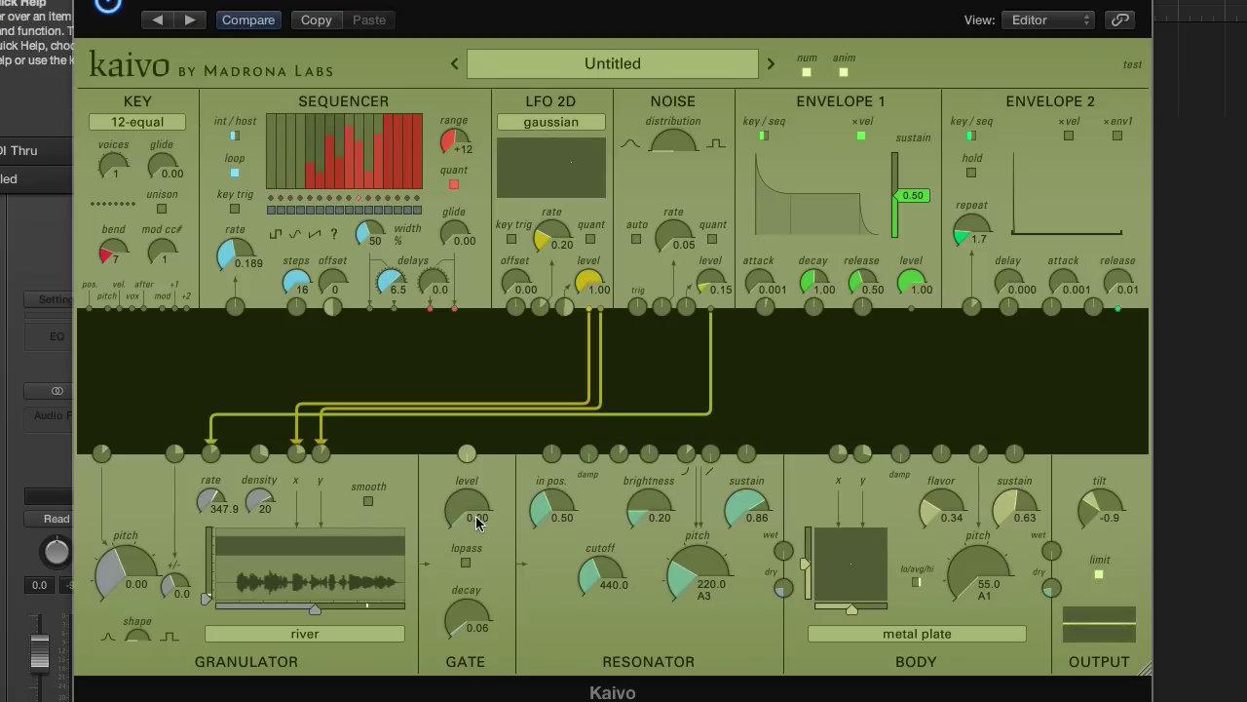
left_click_drag(476, 522, 474, 516)
Try LFO 2D shapes triangle and gaussian, with Gate at 0.26 and LFO rate 0.72
left_click(575, 127)
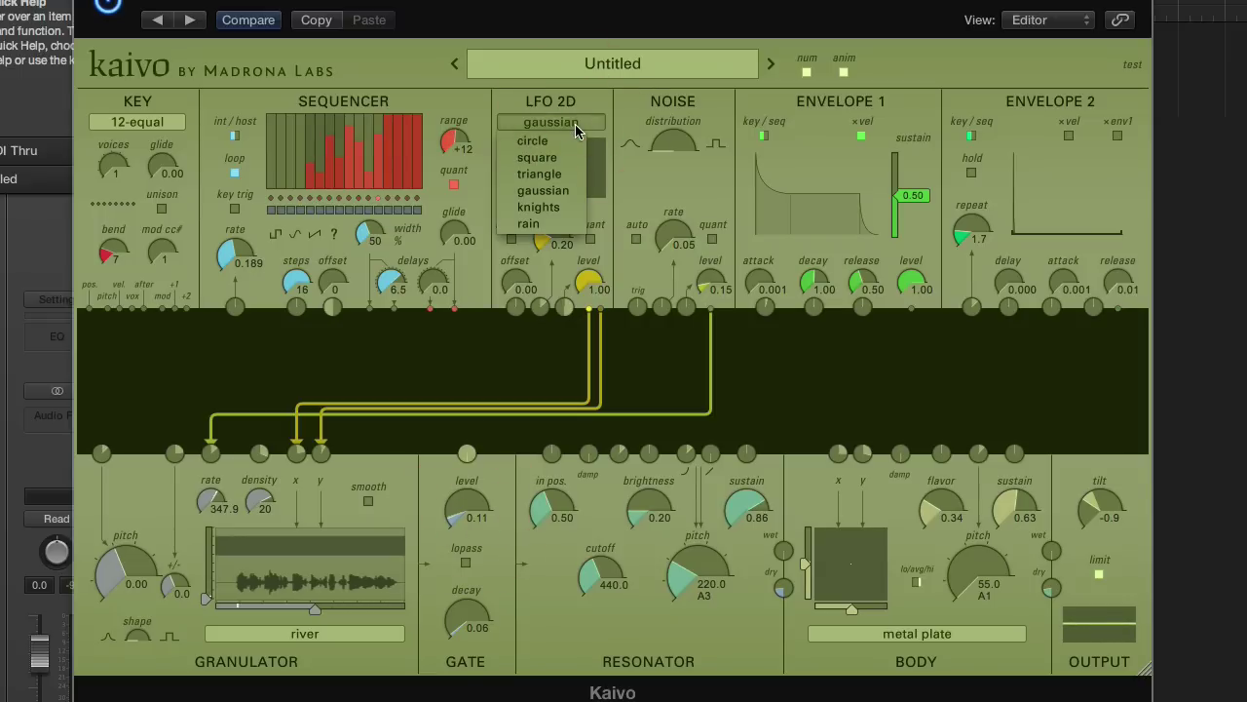
left_click(554, 173)
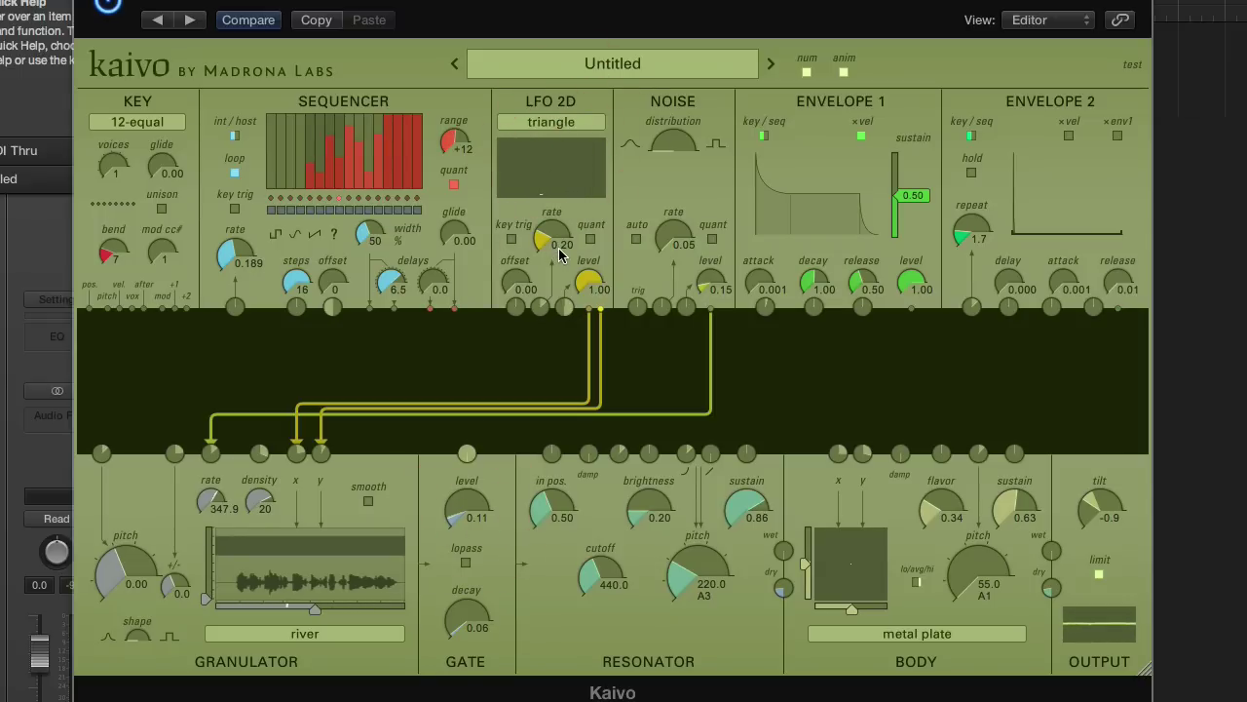
left_click_drag(484, 516, 485, 504)
left_click_drag(565, 260, 563, 235)
left_click(545, 123)
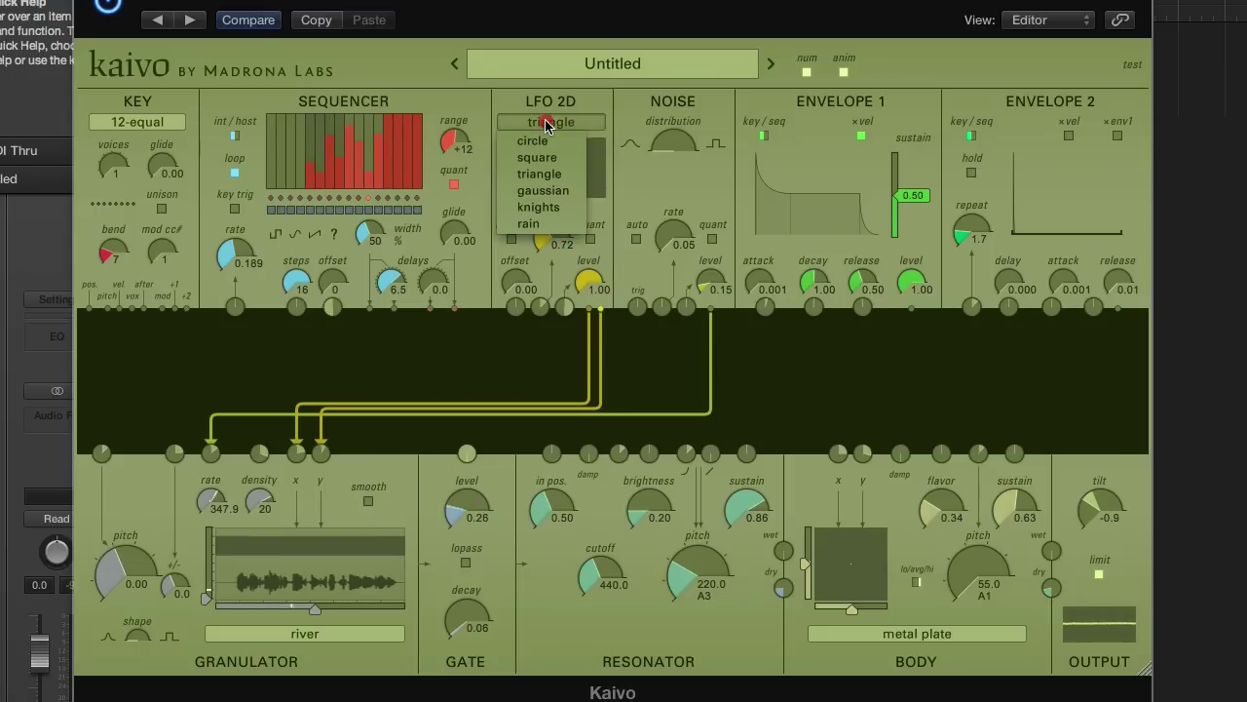
left_click(531, 190)
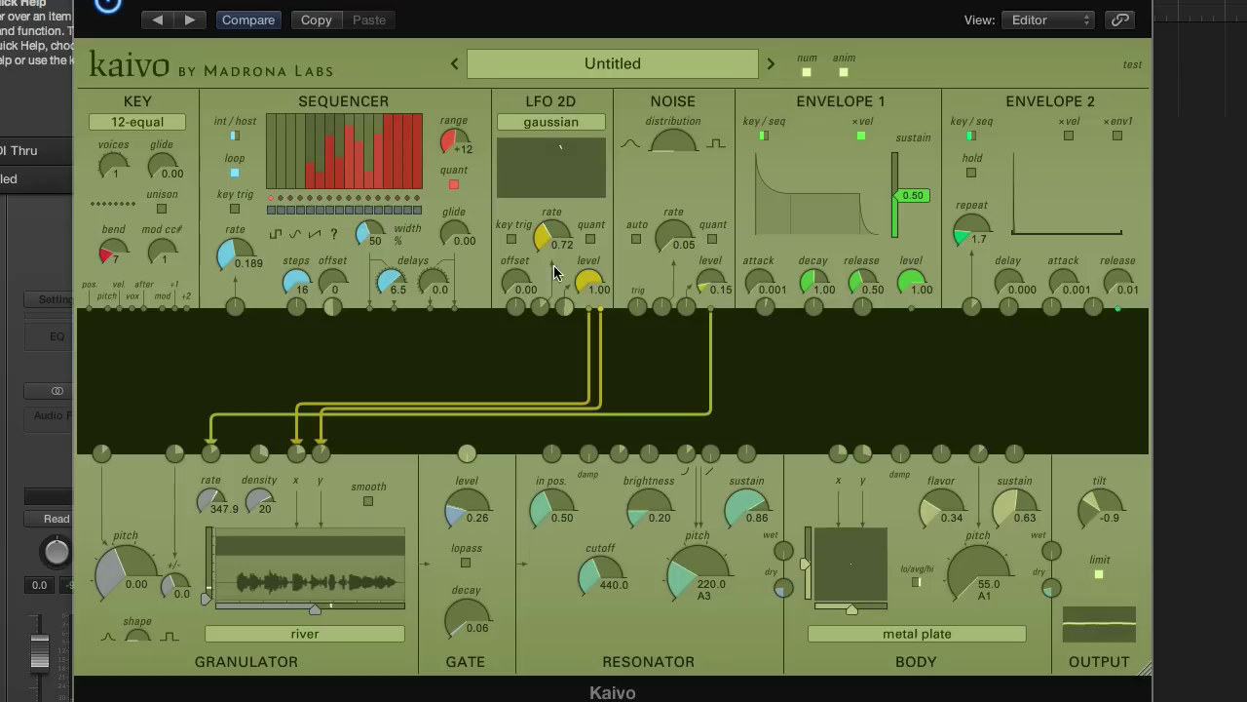
Cycle the LFO 2D shape through knights and rain to circle, ending at rate 0.27
left_click(558, 127)
left_click(540, 207)
left_click_drag(551, 238, 553, 274)
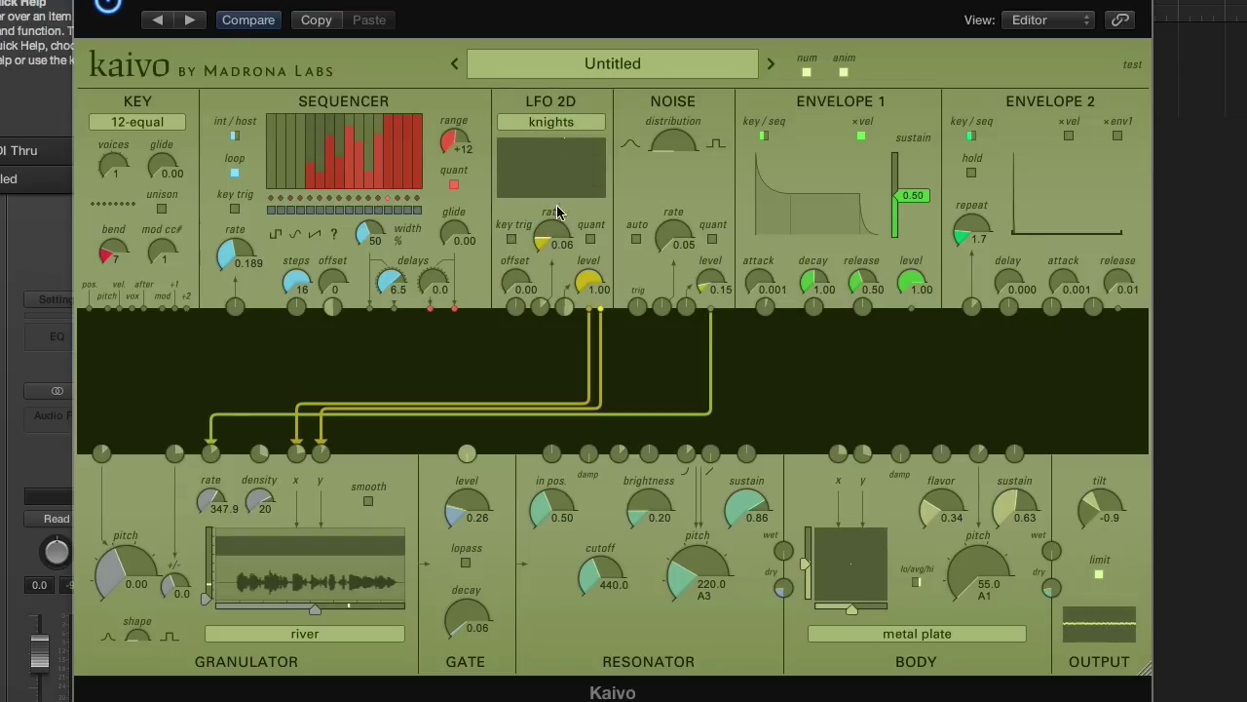
left_click(570, 130)
left_click(531, 223)
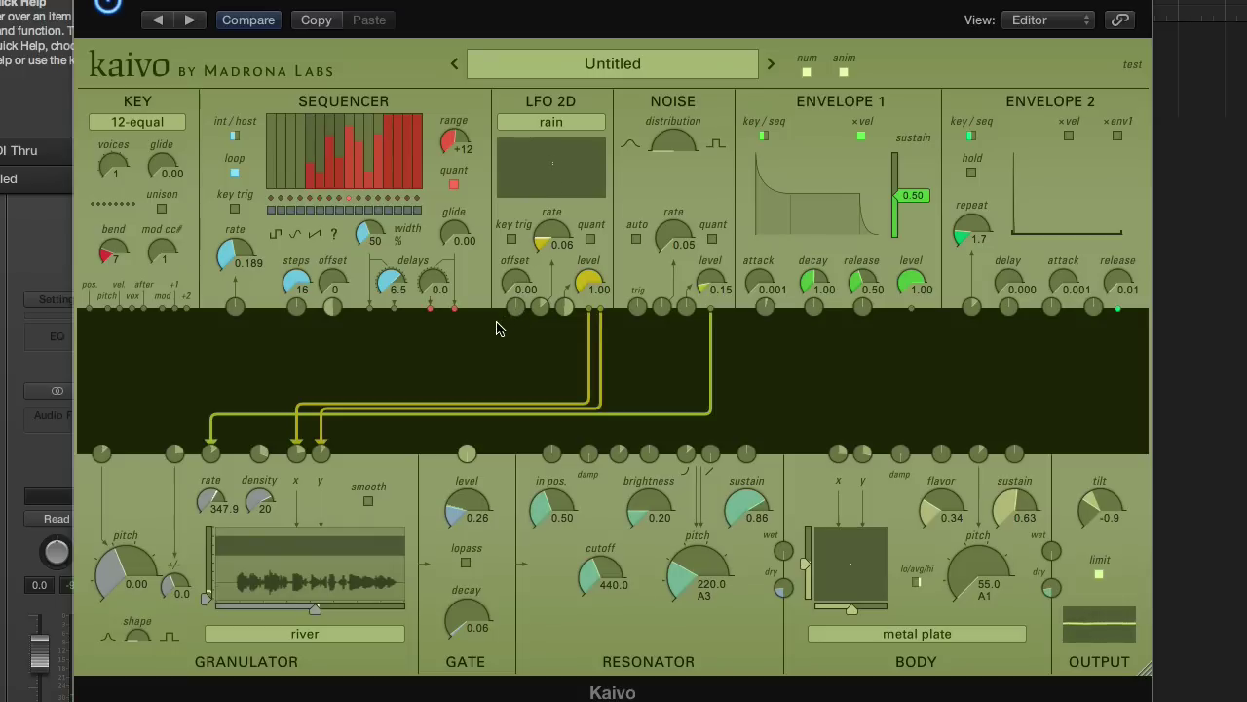
left_click_drag(551, 256, 546, 232)
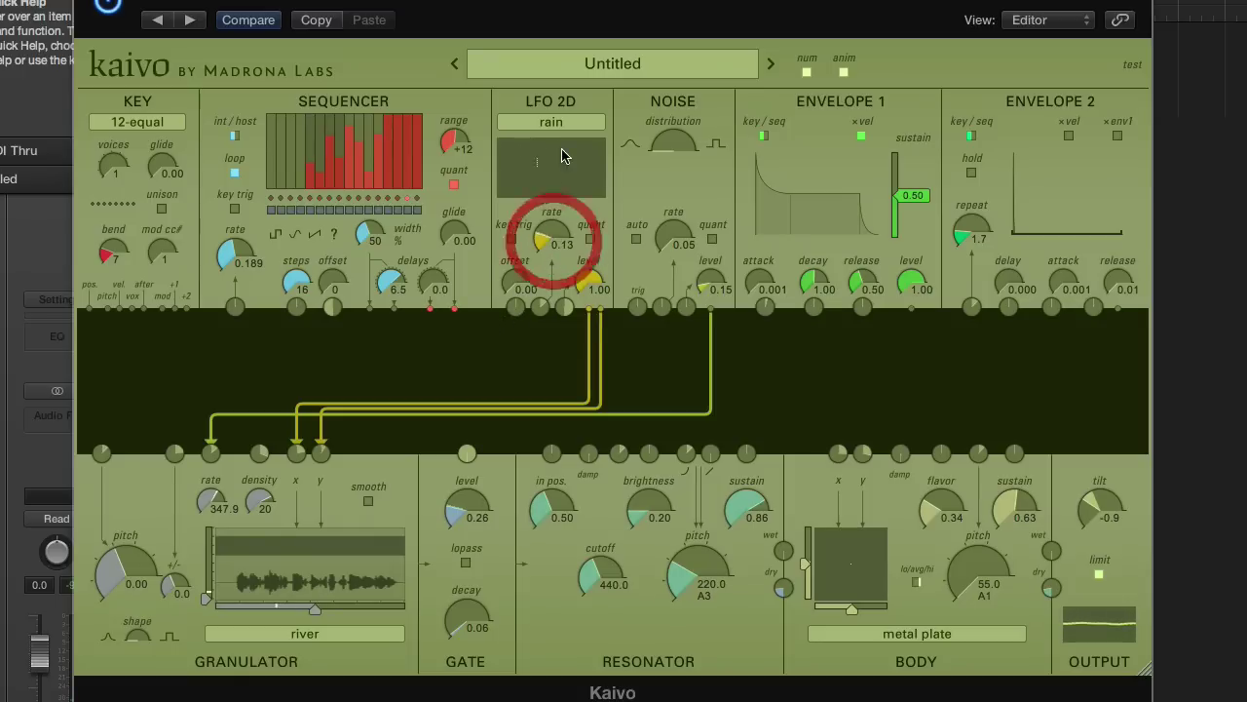
left_click(568, 125)
left_click(551, 136)
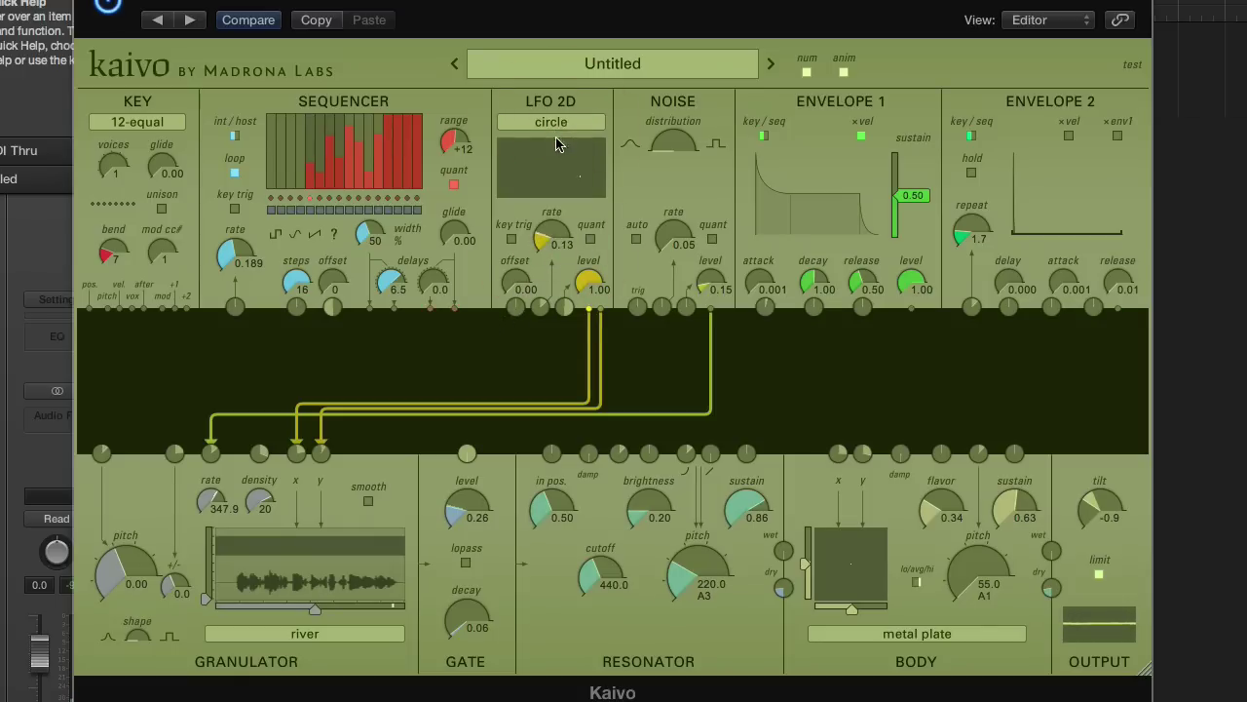
mouse_move(566, 251)
left_mouse_down()
mouse_move(566, 231)
mouse_move(556, 243)
left_mouse_up()
Cable the Key vox output into LFO 2D, use four voices, and slow LFO rate to 0.09
left_click_drag(484, 516, 484, 533)
left_click_drag(131, 309, 540, 308)
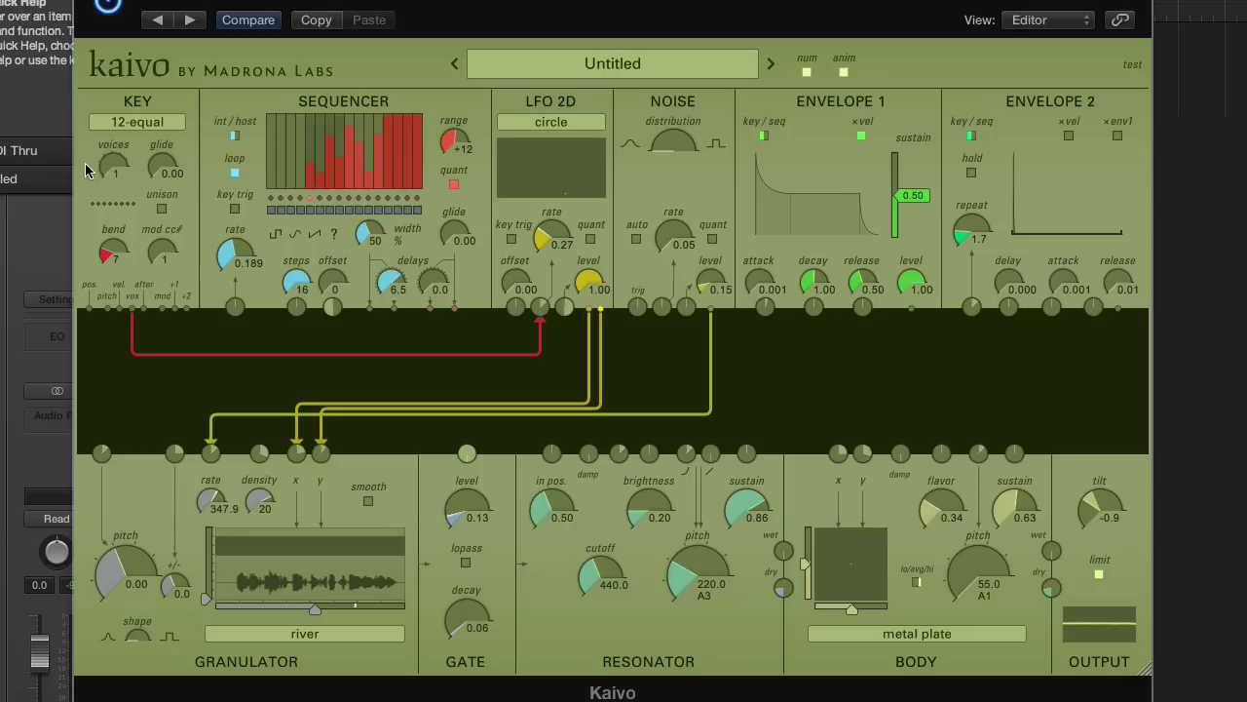
left_click_drag(101, 169, 105, 162)
left_click_drag(570, 244, 561, 257)
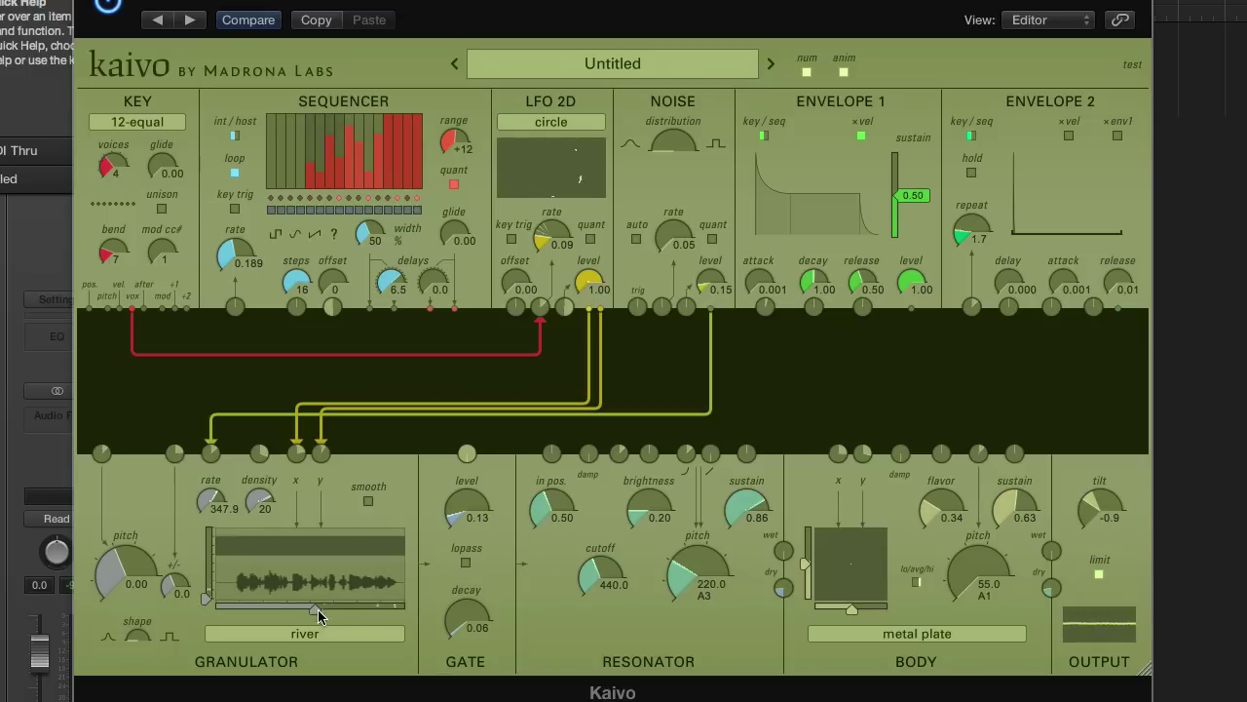
Settle Gate level near 0.14, raise resonator wet, try pitch A2, and cut sustain to 0.41
left_click_drag(483, 517, 479, 533)
left_click_drag(467, 508, 467, 499)
left_click_drag(784, 538, 782, 517)
left_click_drag(676, 576, 680, 440)
left_click_drag(744, 526, 784, 557)
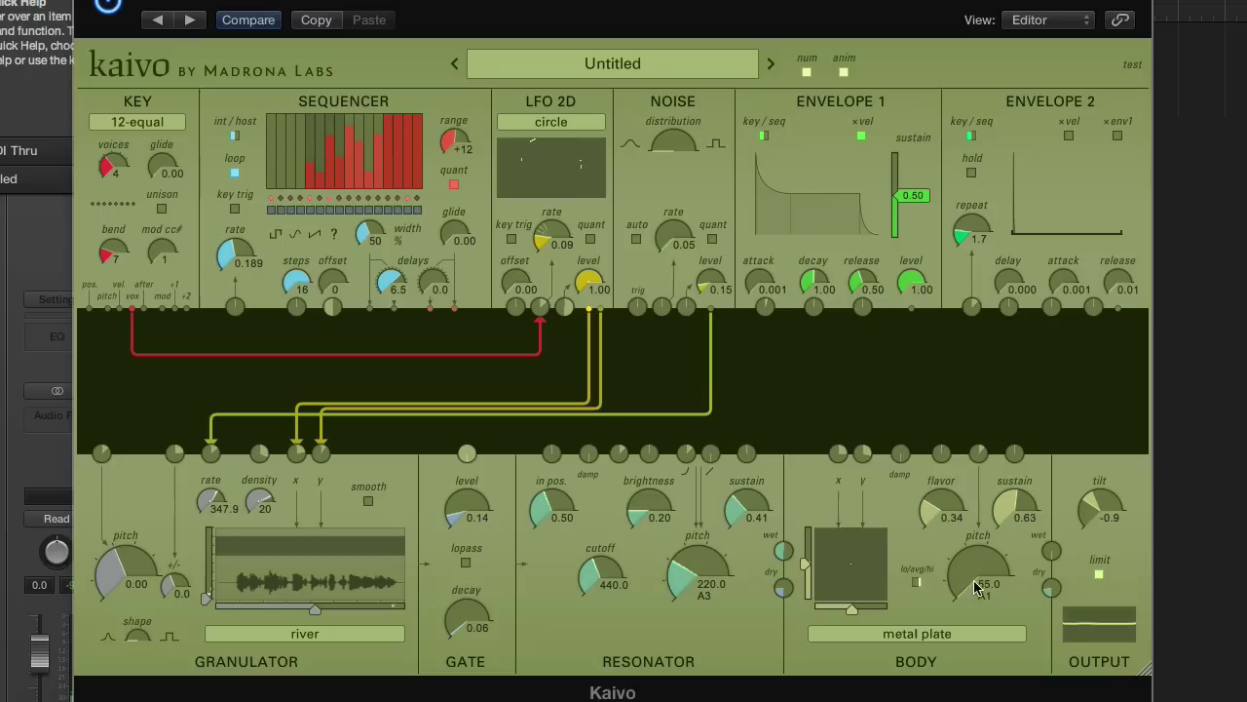
Reselect metal plate as the body type, trim flavor to 0.31, and adjust output wet
left_click(942, 640)
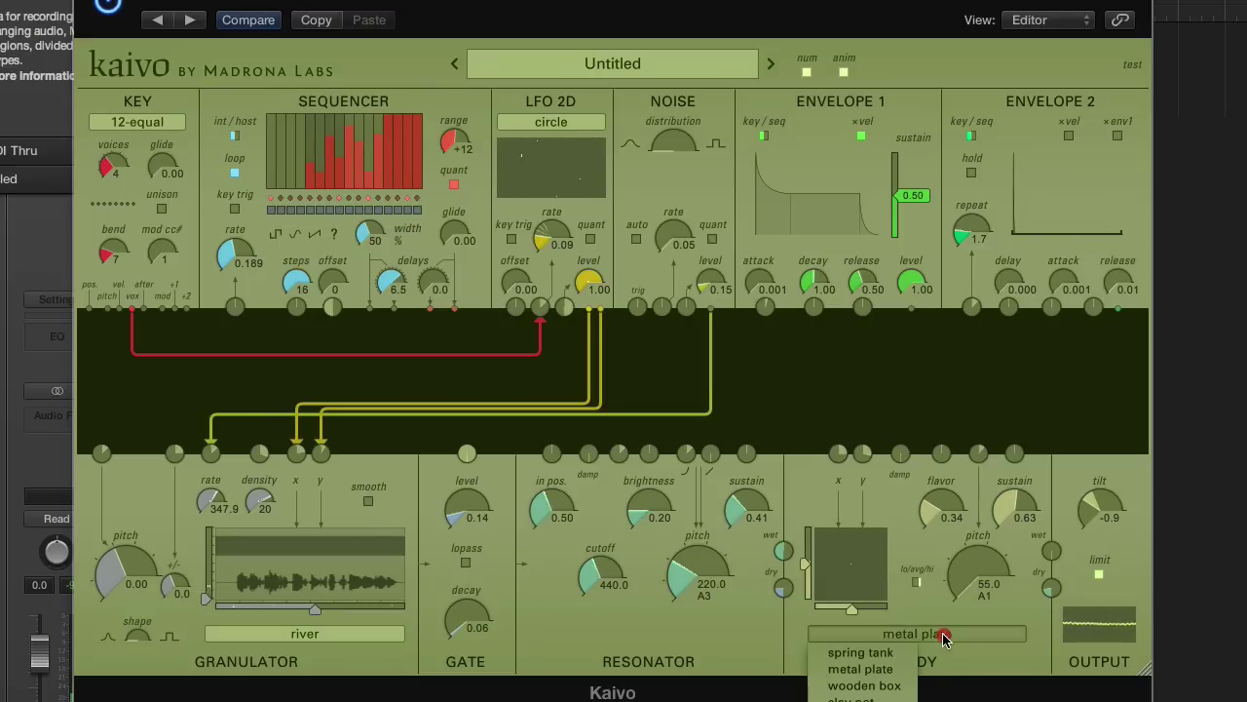
left_click(885, 671)
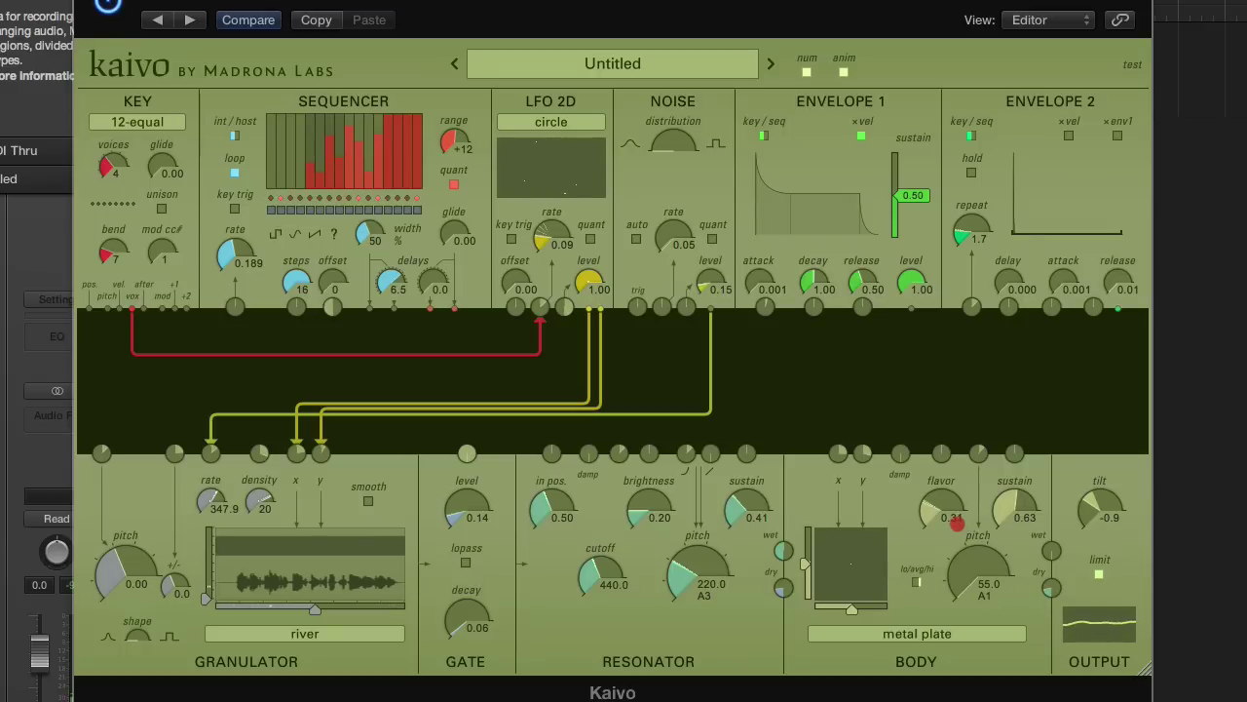
left_click_drag(957, 522, 957, 523)
left_click(957, 523)
left_click(1053, 548)
left_click(1053, 544)
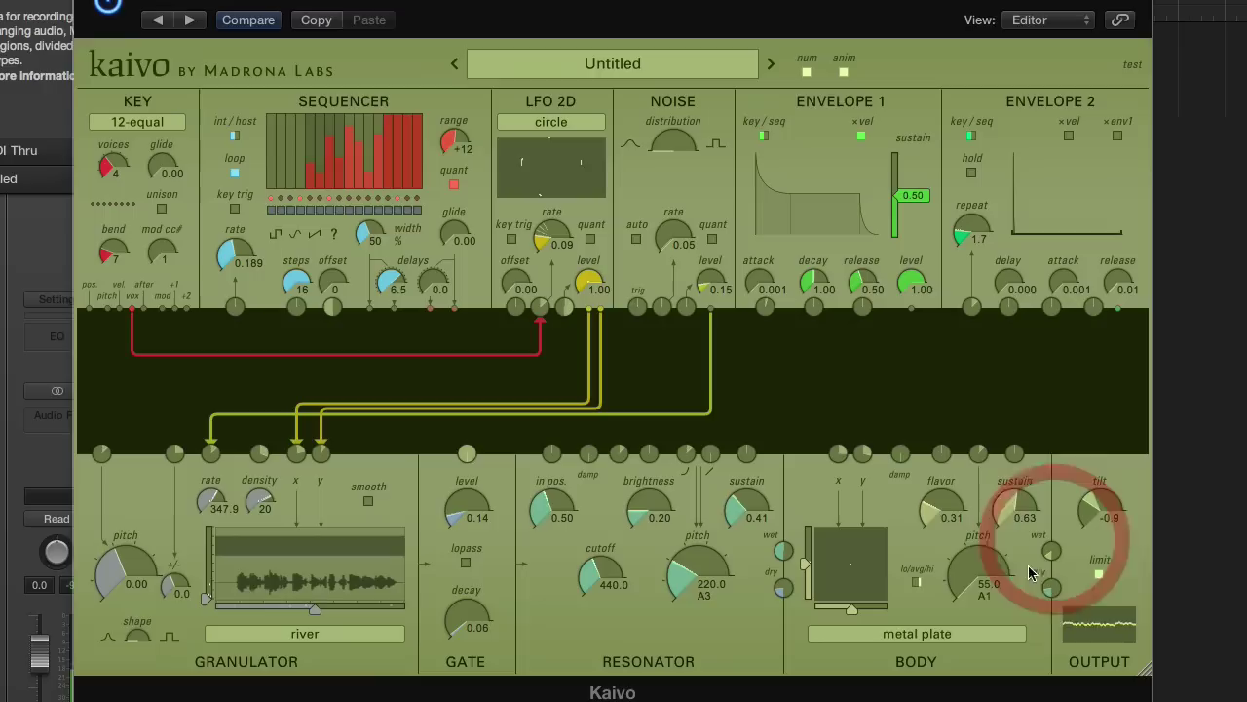
Set body pitch to 110.0 (A2) and cable the LFO 2D outputs into body x and y
left_click_drag(958, 587, 950, 581)
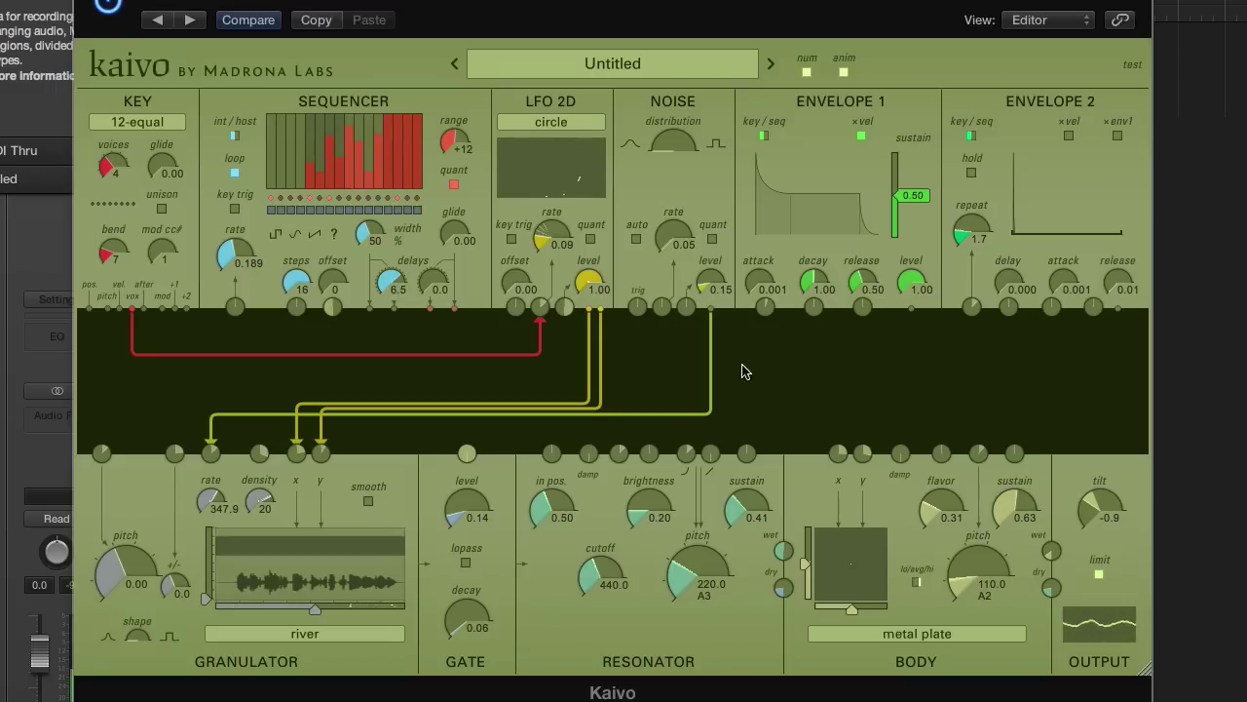
left_click_drag(588, 309, 838, 451)
left_click_drag(601, 310, 862, 453)
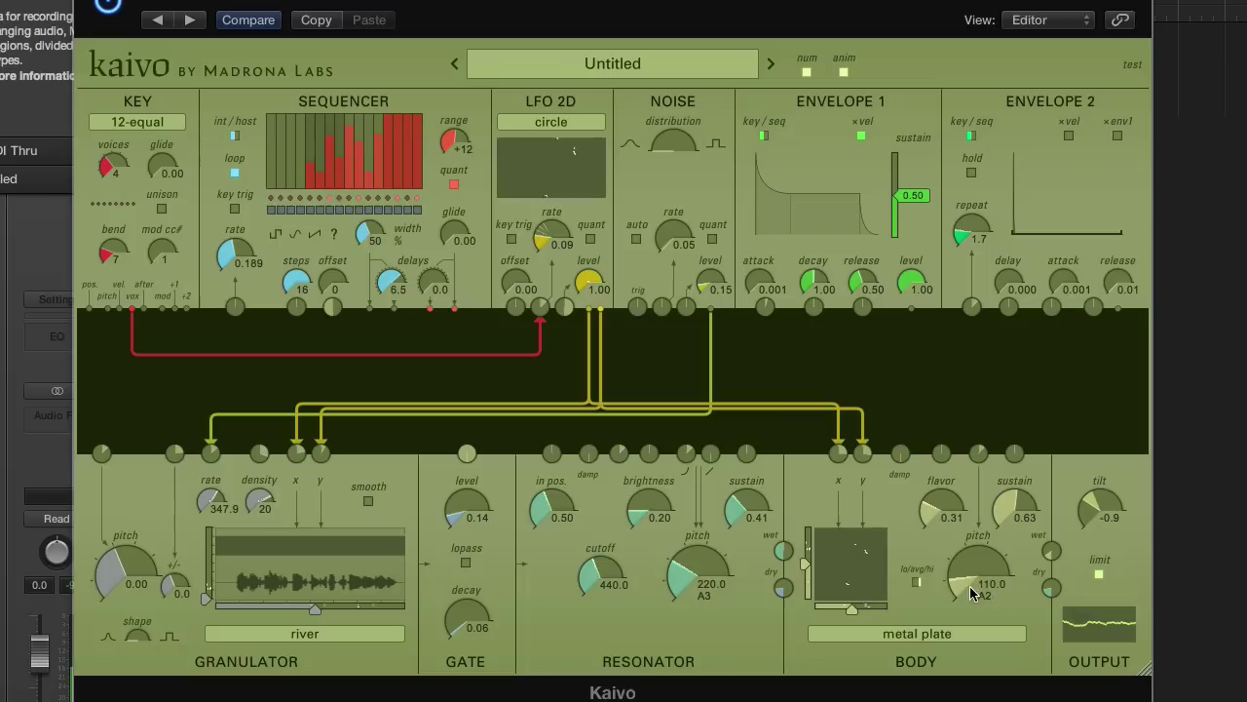
Restore body pitch to 110.0 A2 and cable the sequencer output into the body pitch input
mouse_move(992, 598)
left_mouse_down()
mouse_move(968, 544)
mouse_move(986, 659)
mouse_move(985, 614)
left_mouse_up()
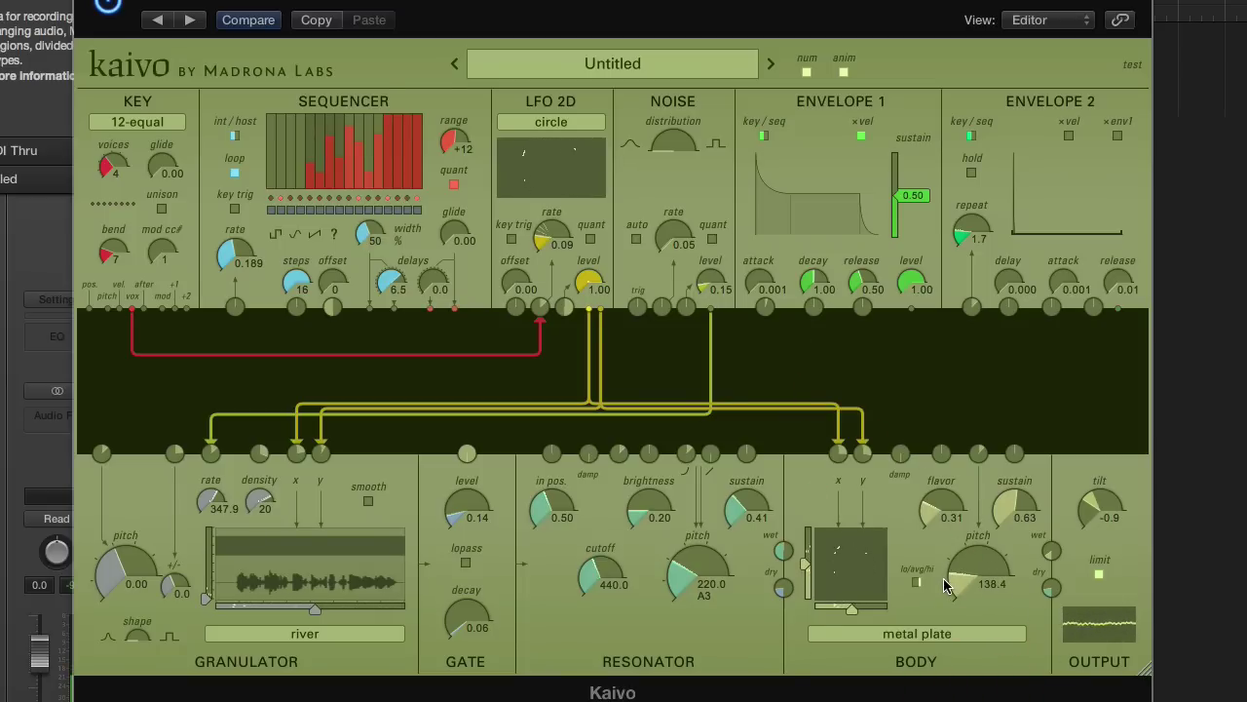
left_click(942, 579)
left_click_drag(455, 310, 978, 452)
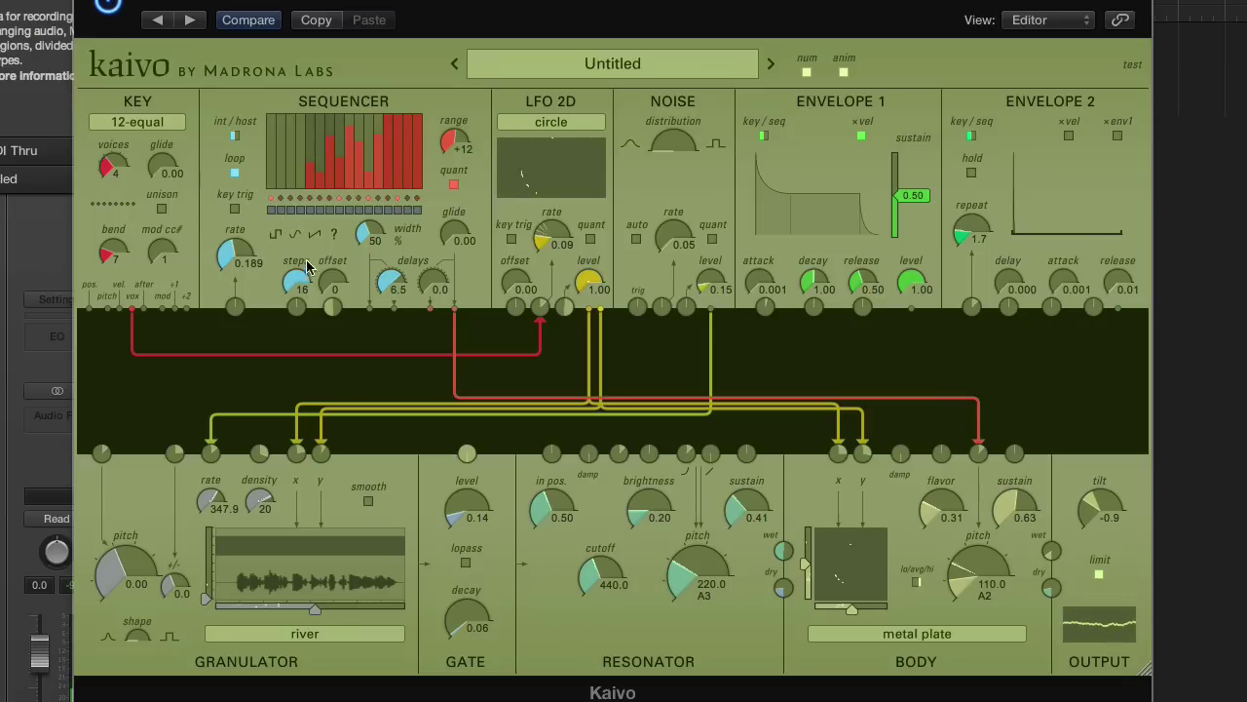
Sequencer rate 2.251 cabled into resonator pitch, body sustain 0.94, and Gate level 0.00
left_click_drag(249, 261, 244, 250)
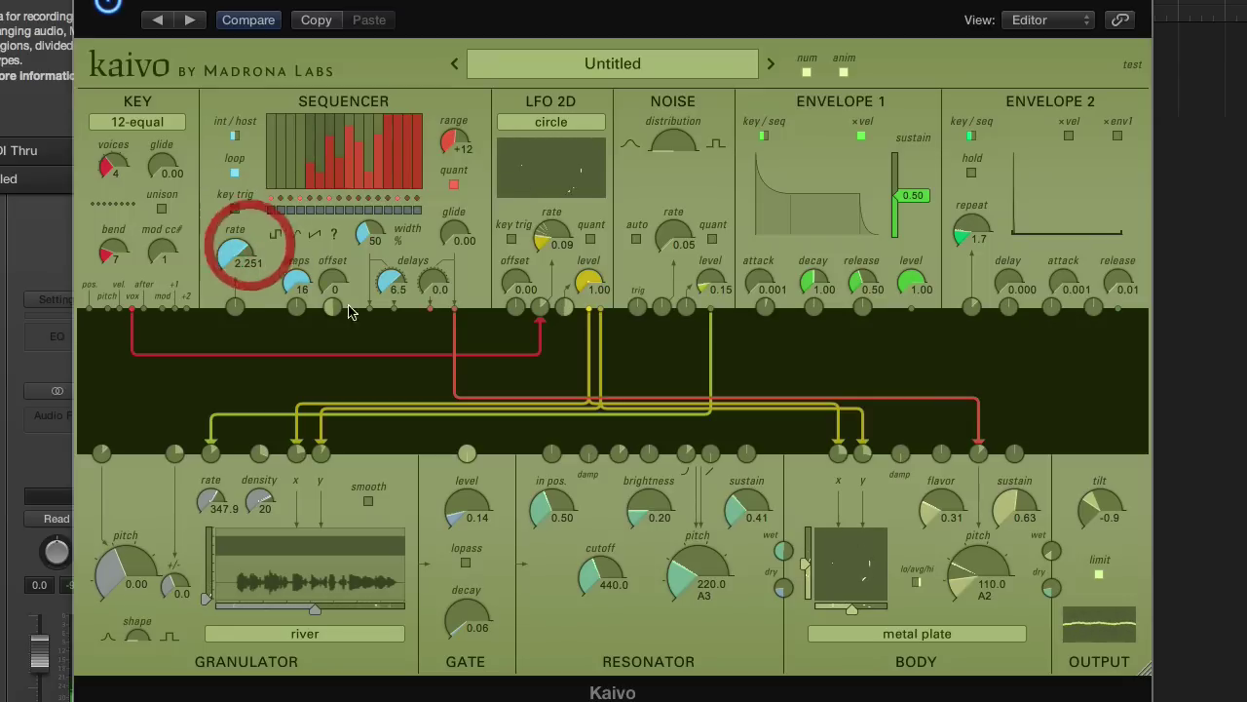
left_click_drag(430, 312, 685, 452)
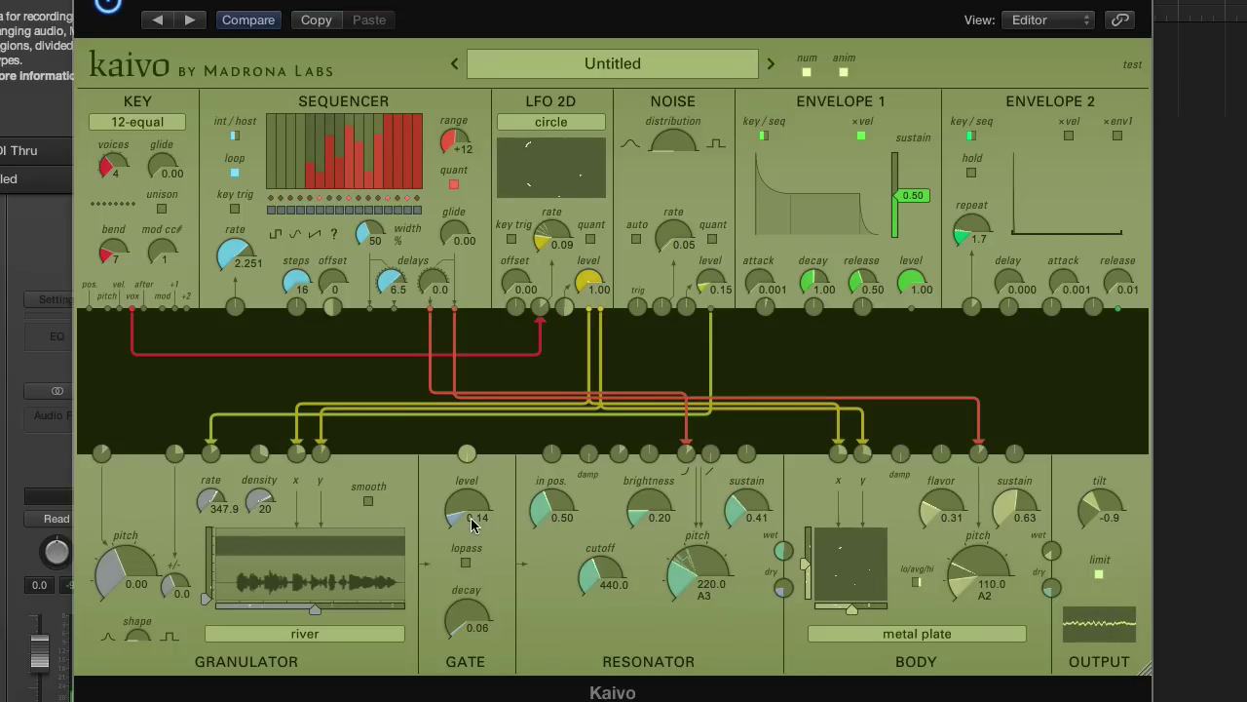
left_click_drag(1038, 502, 1030, 524)
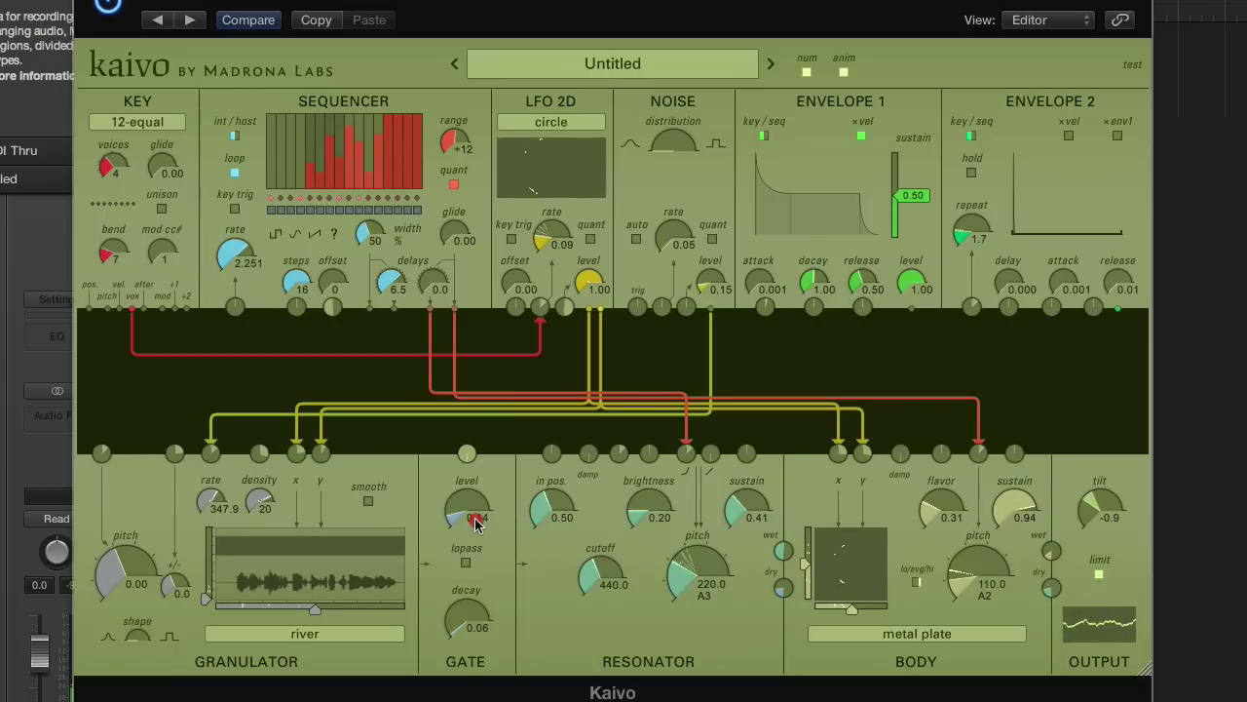
left_click_drag(475, 525, 478, 591)
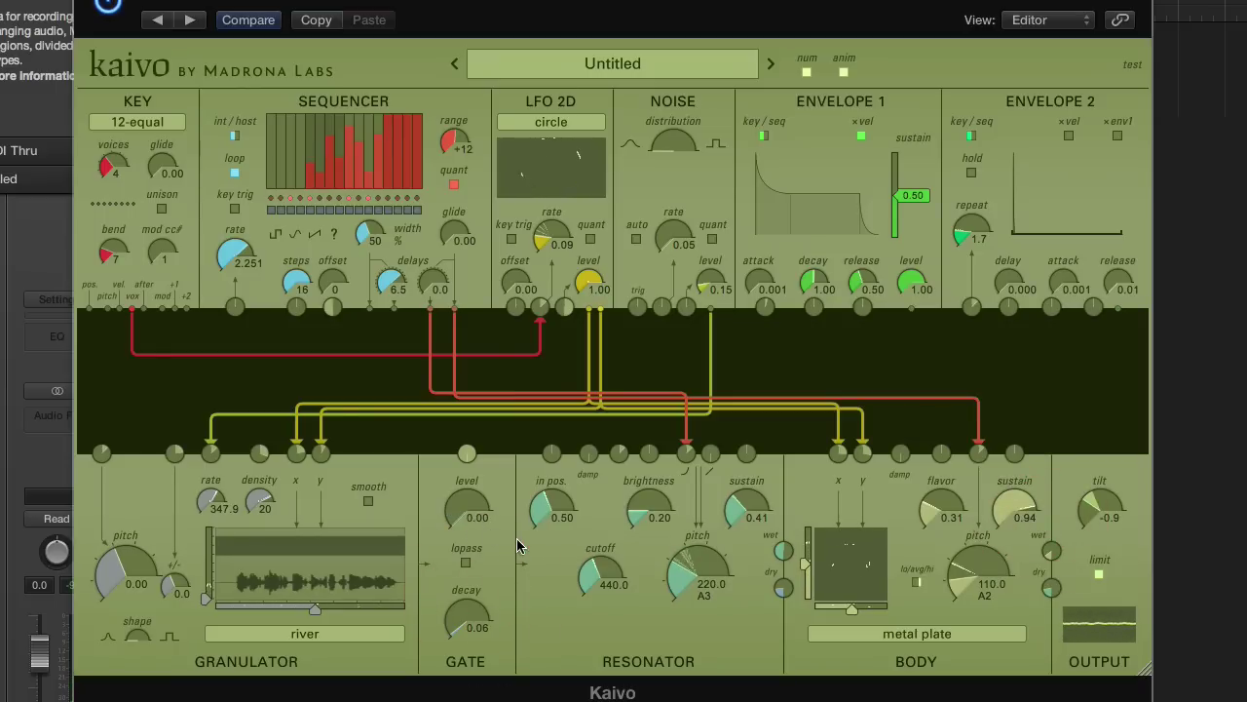